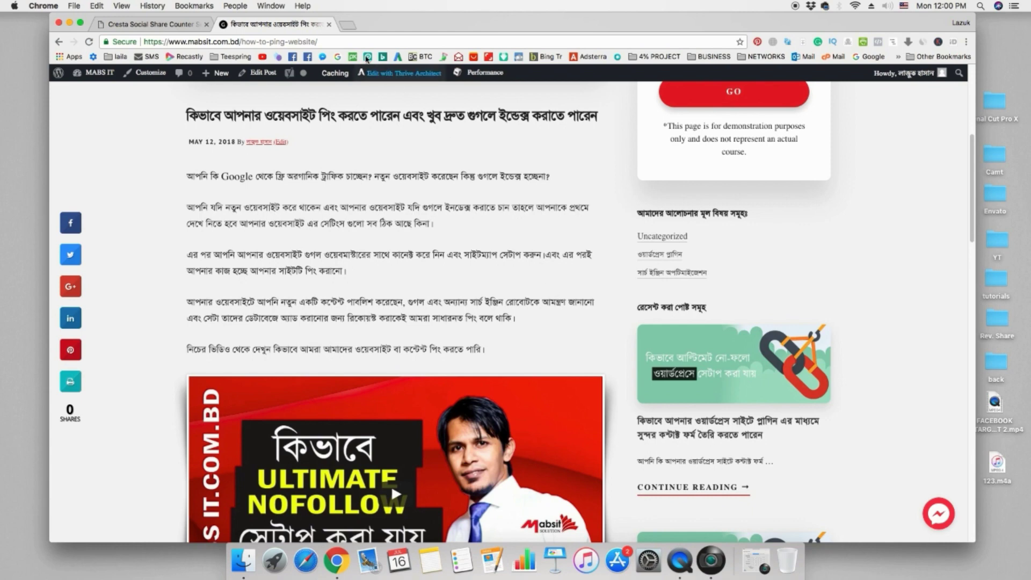
# Open a blank new Chrome tab beside the how-to-ping-website blog post.
pyautogui.click(348, 25)
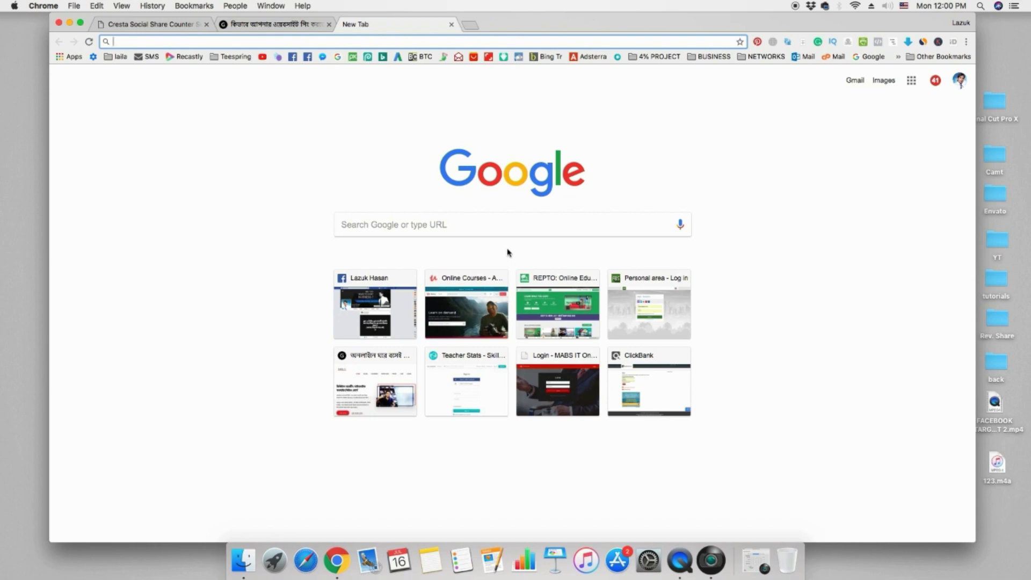
# Search Google for 'pingomatic' and open the Ping-o-Matic site in a new tab.
pyautogui.write('pin')
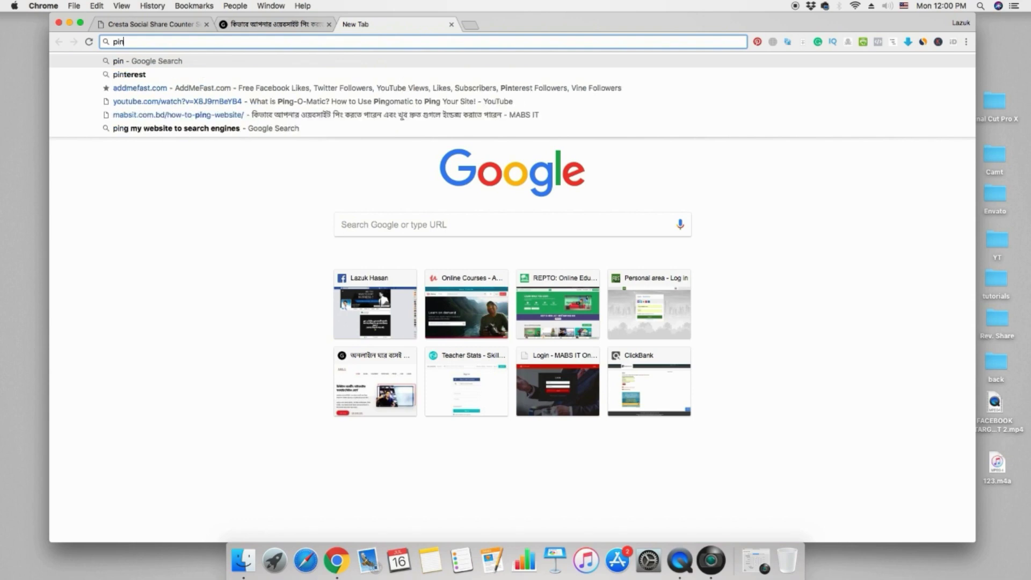
pyautogui.write('gomatic')
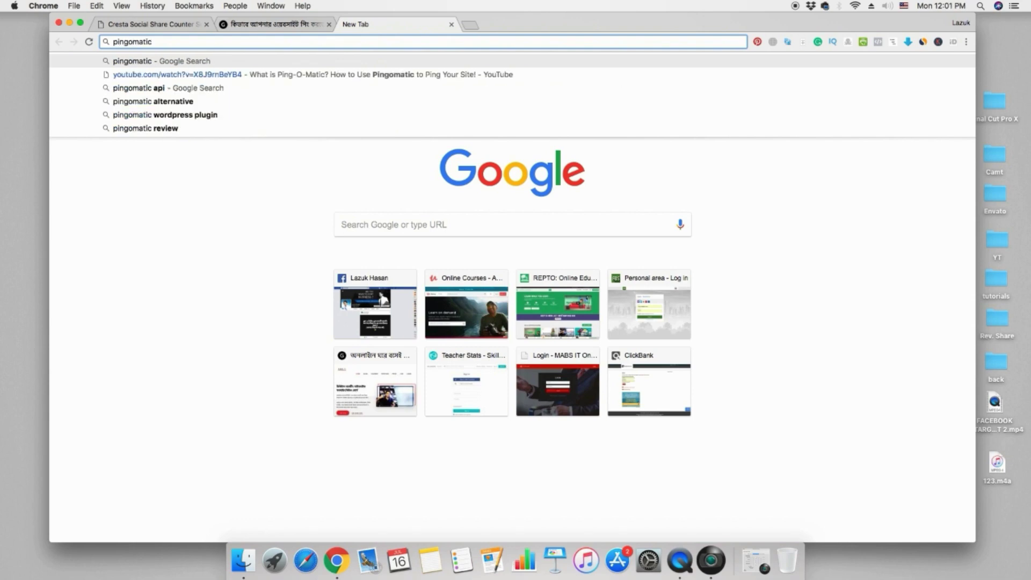
pyautogui.press('Return')
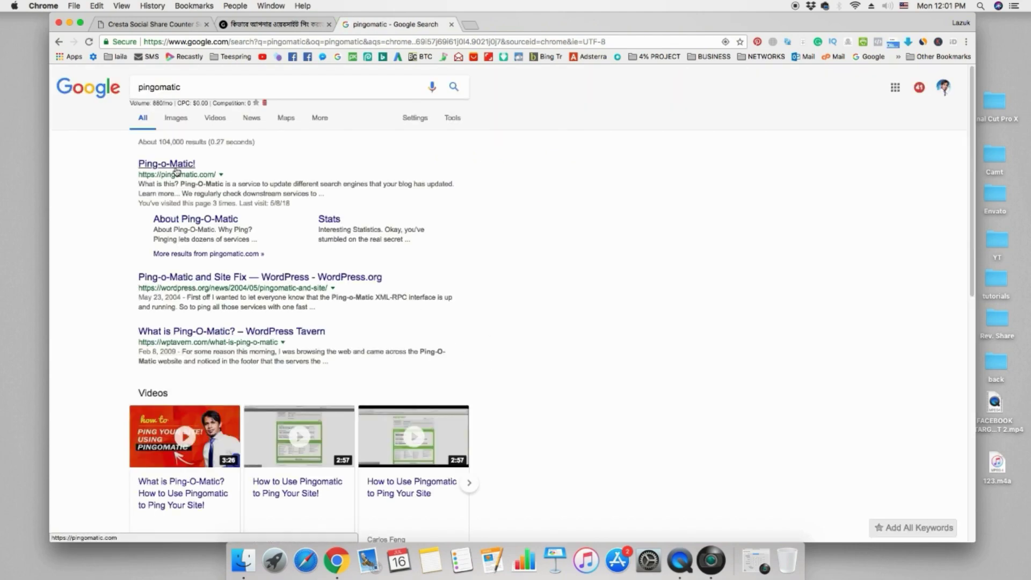
pyautogui.click(173, 167)
# Copy the blog post's URL and return to the Ping-o-Matic form.
pyautogui.click(275, 24)
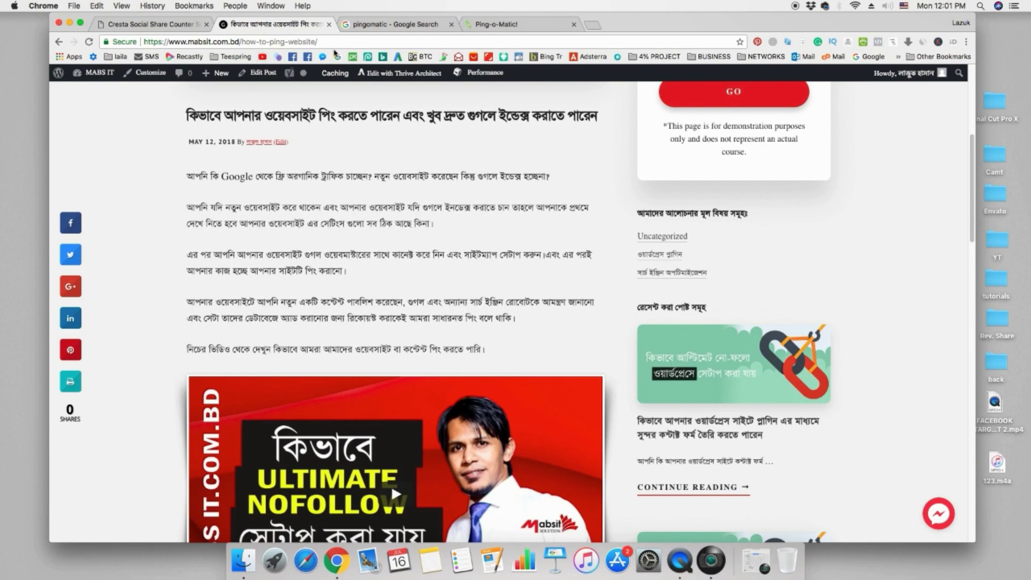
pyautogui.rightClick(327, 40)
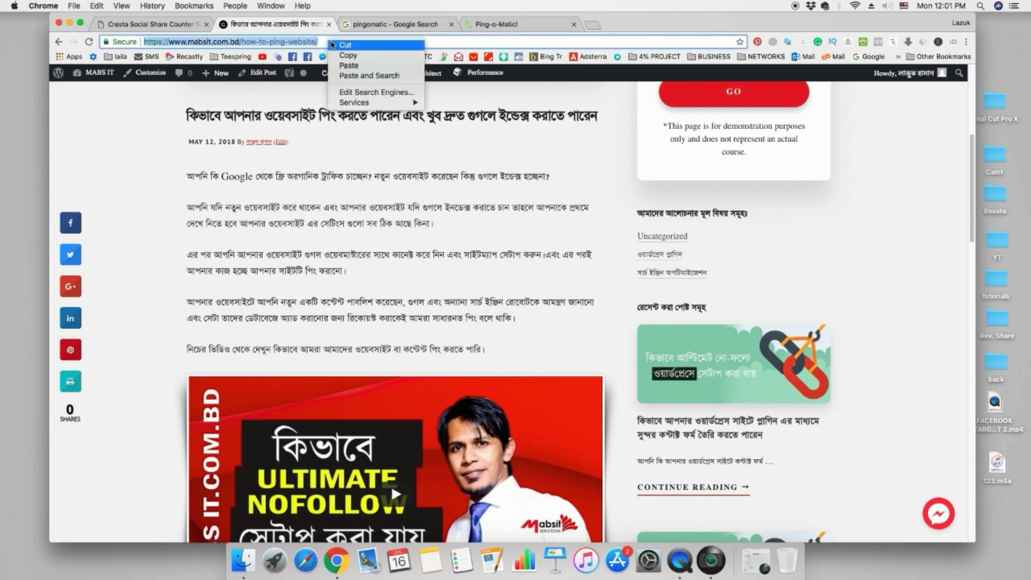
pyautogui.click(349, 75)
pyautogui.press('super+c')
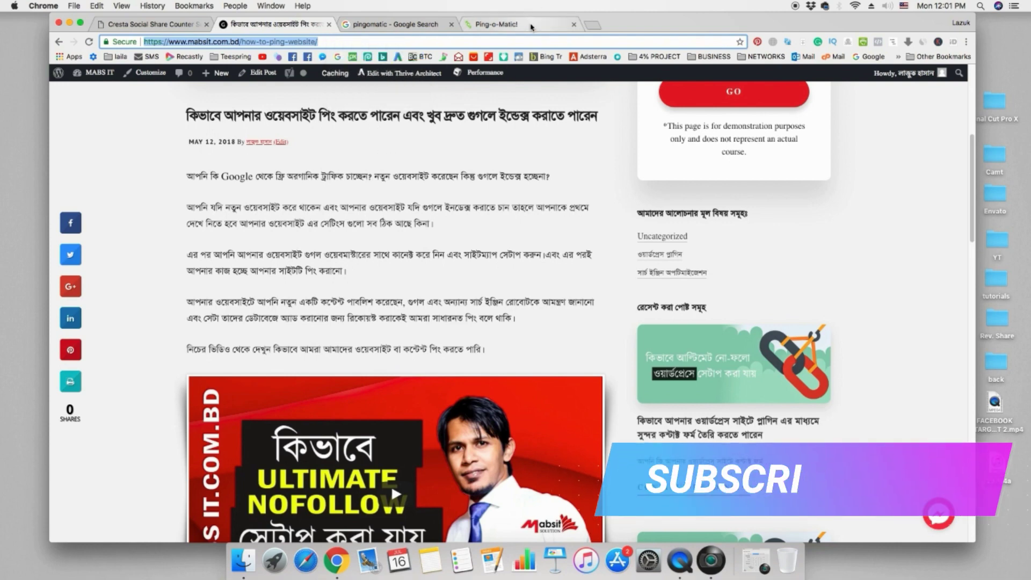
pyautogui.click(530, 27)
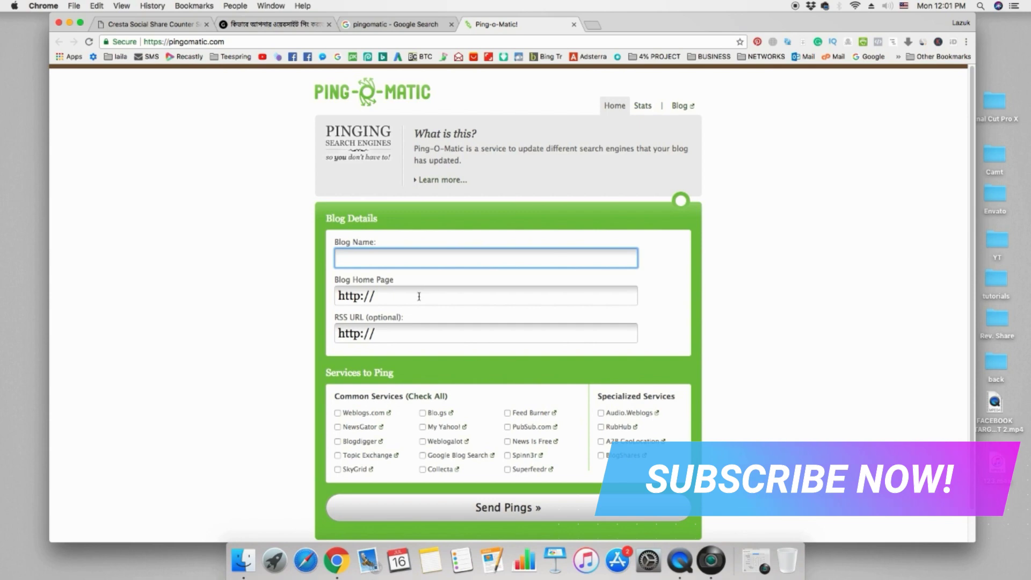
# Paste the post URL into Ping-o-Matic's Blog Home Page field.
pyautogui.press('Tab')
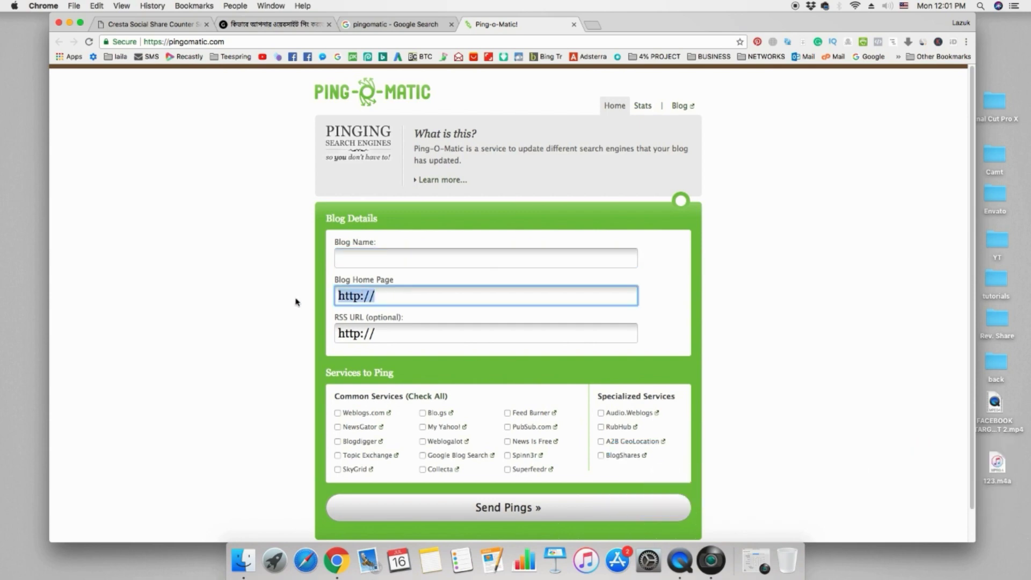
pyautogui.press('super+v')
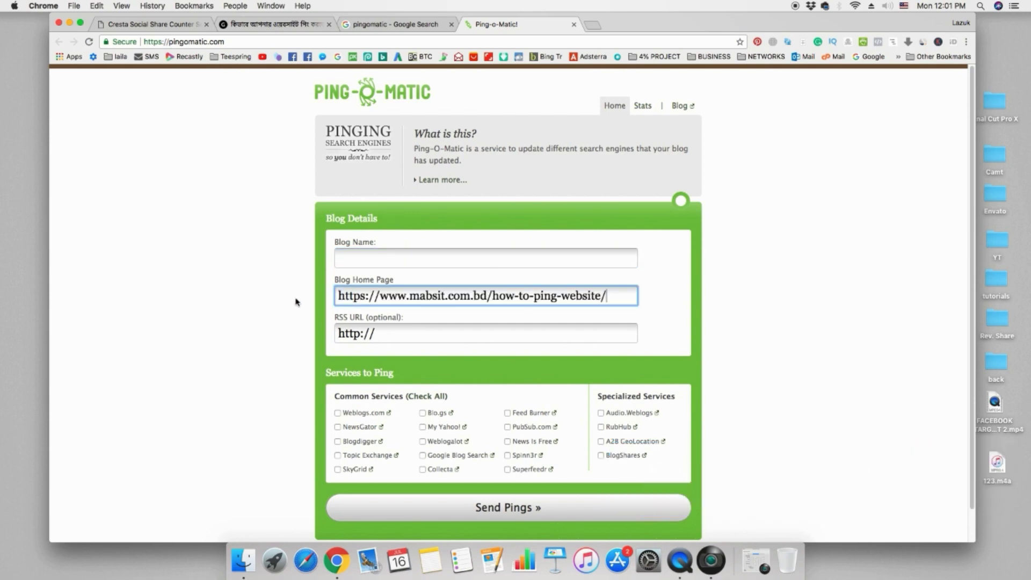
pyautogui.click(370, 257)
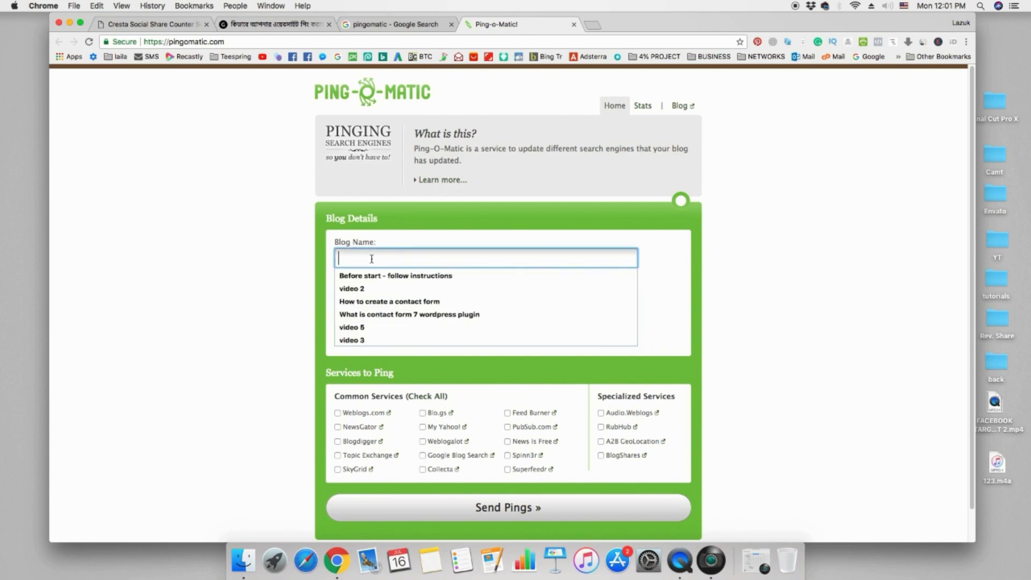
pyautogui.click(350, 255)
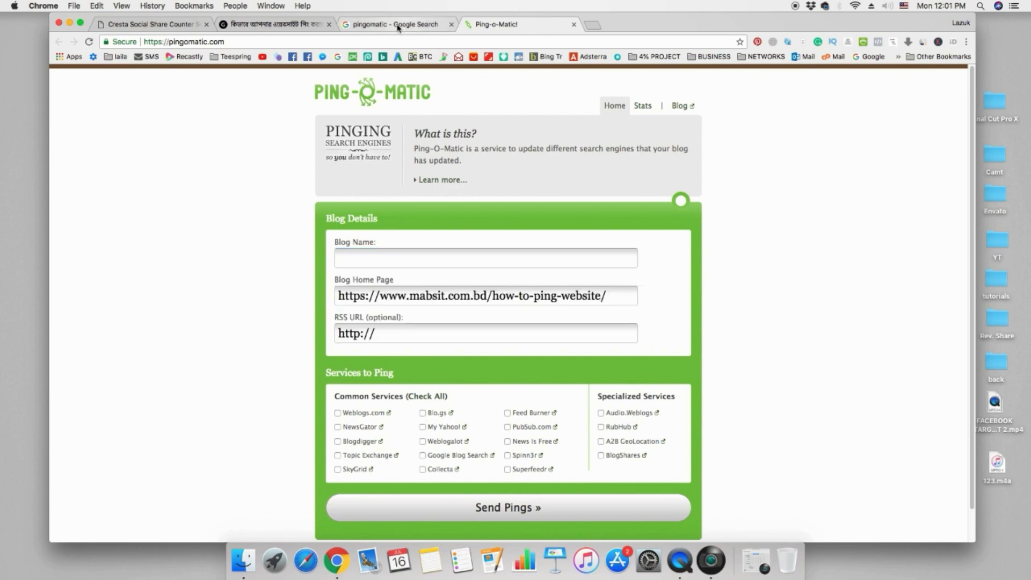
# Copy the post's Bengali title and paste it into the Blog Name field.
pyautogui.click(271, 24)
pyautogui.moveTo(186, 117); pyautogui.dragTo(597, 117)
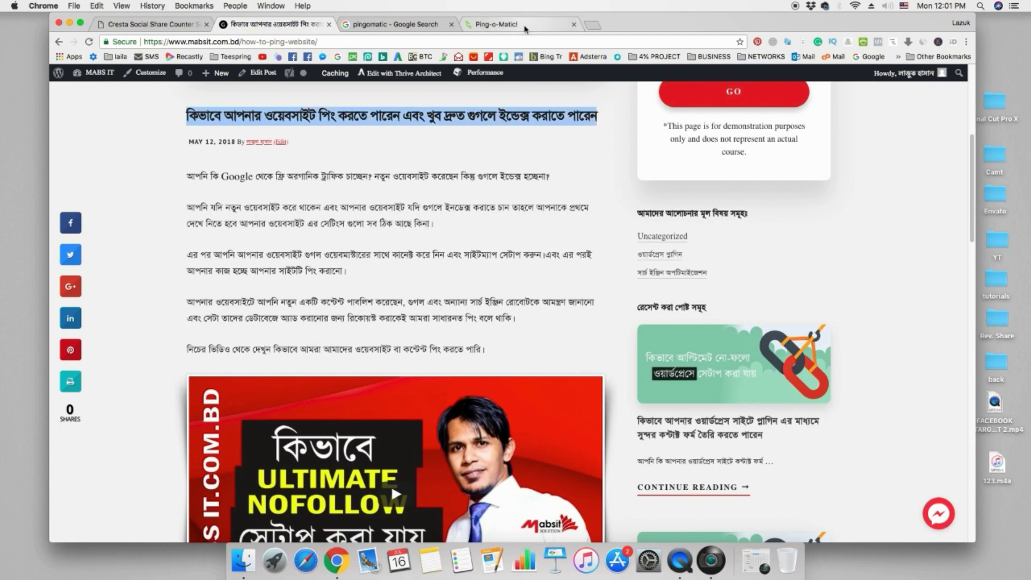
pyautogui.click(524, 25)
pyautogui.click(528, 260)
pyautogui.write('কিভাবে আপনার ওয়েবসাইট পিং করতে পারেন এবং খুব দ্রুত গুগলে ইনডেক্স করাতে পারেন')
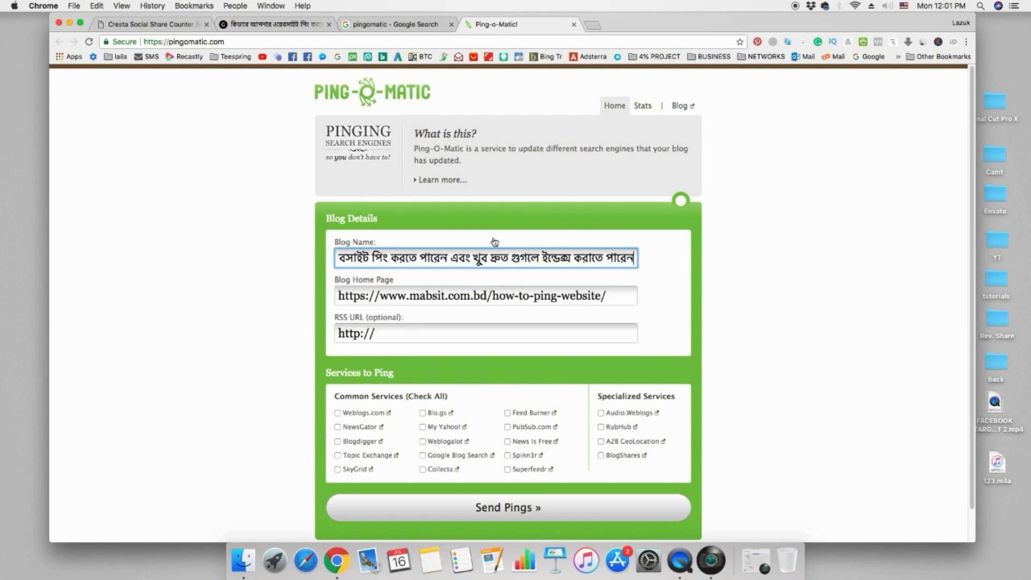
pyautogui.click(310, 278)
pyautogui.click(401, 336)
pyautogui.moveTo(401, 336); pyautogui.dragTo(299, 339)
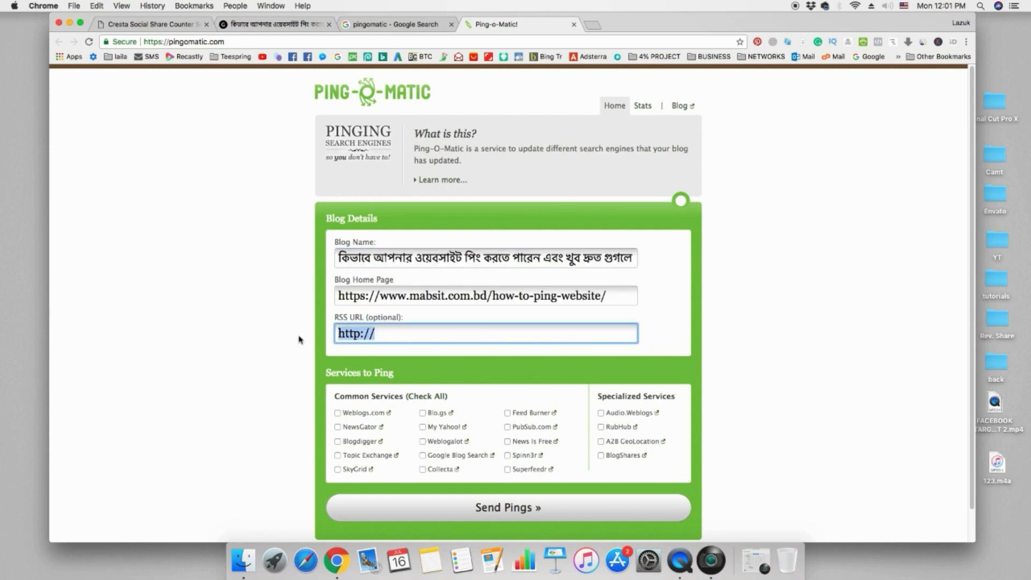
pyautogui.click(299, 340)
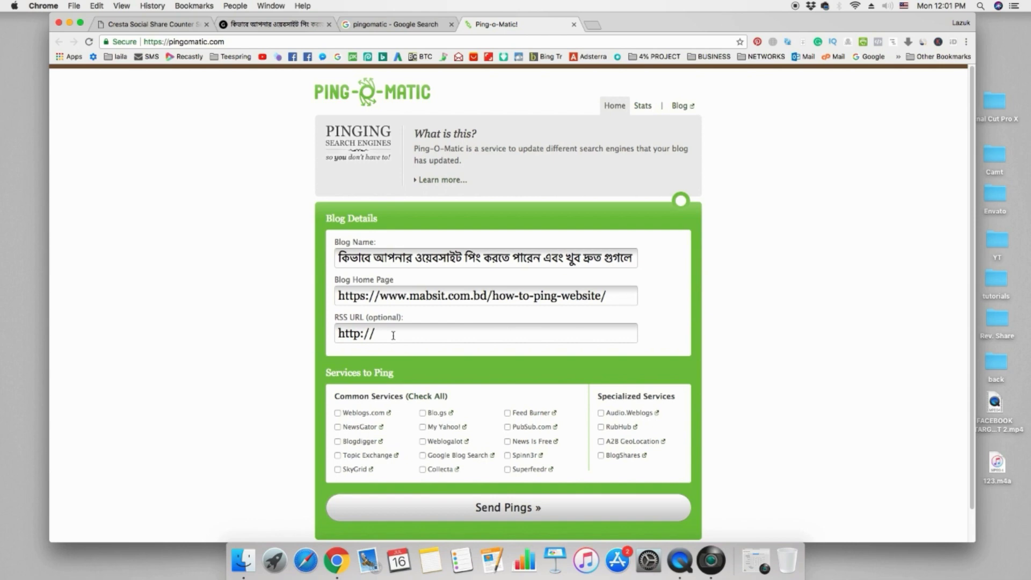
pyautogui.moveTo(391, 336); pyautogui.dragTo(285, 339)
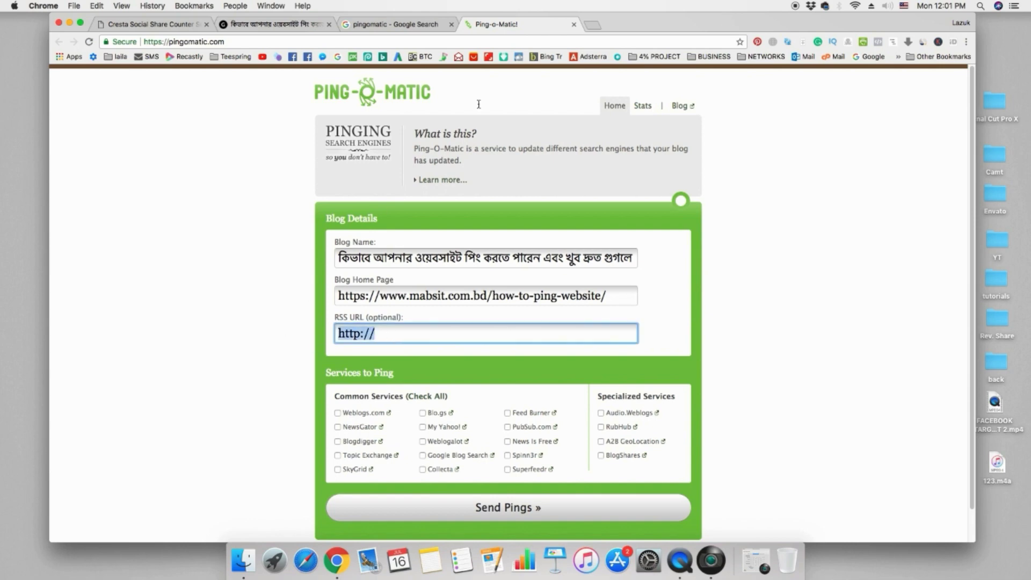
pyautogui.click(277, 26)
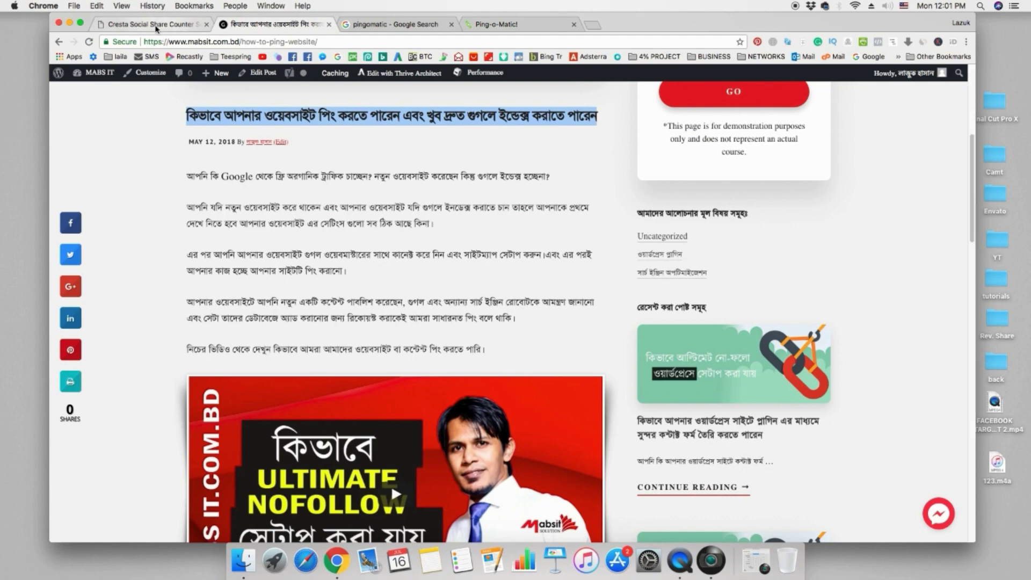
# Show Yoast SEO's Features settings, confirming XML sitemaps is On, before returning to the post.
pyautogui.click(156, 26)
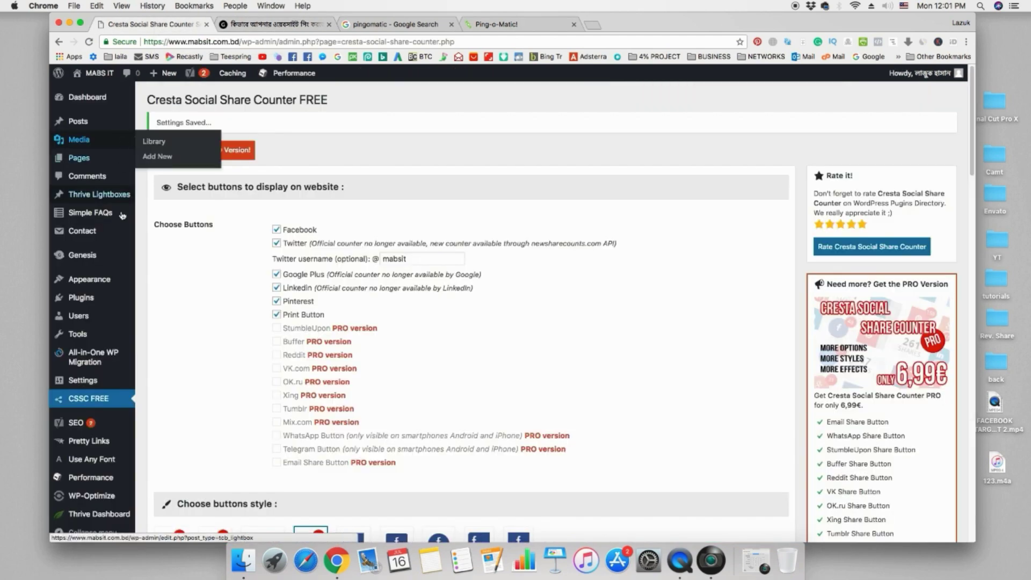
pyautogui.click(76, 425)
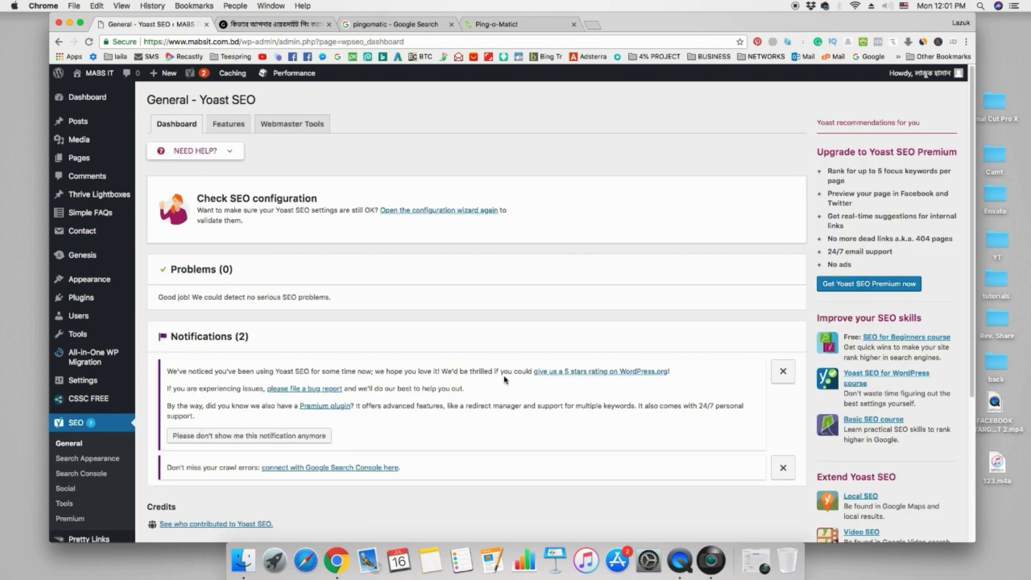
pyautogui.scroll(-3, 618, 357)
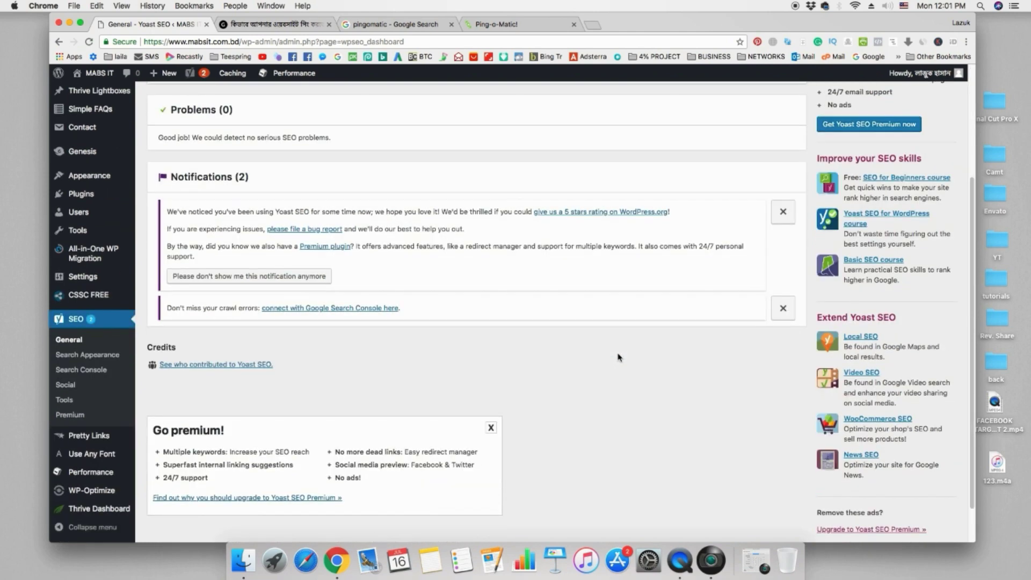
pyautogui.scroll(3, 617, 354)
pyautogui.click(241, 129)
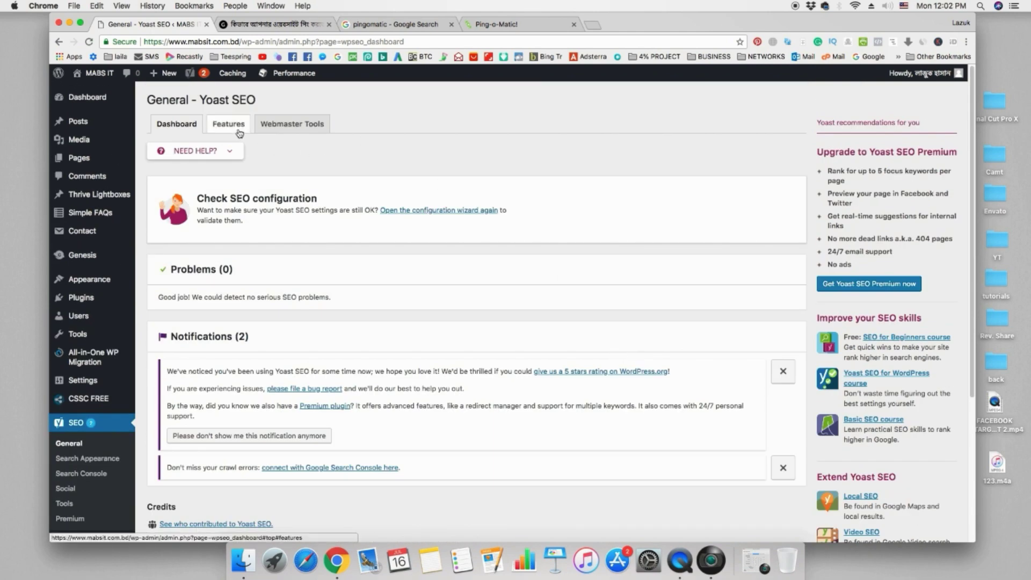
pyautogui.scroll(-2, 377, 242)
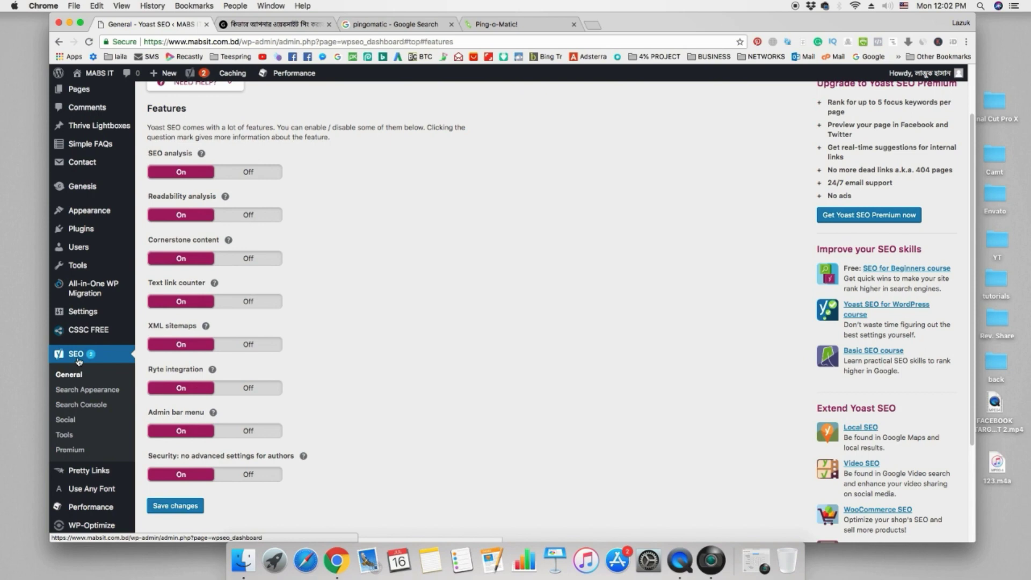
pyautogui.click(274, 24)
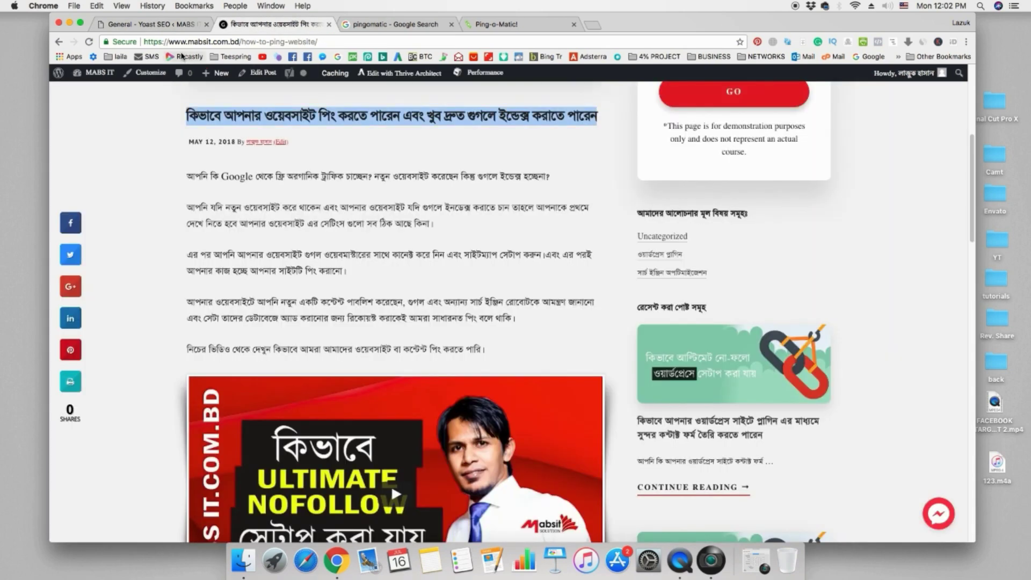
# Open the site's XML sitemap from Yoast's XML sitemaps help.
pyautogui.click(158, 25)
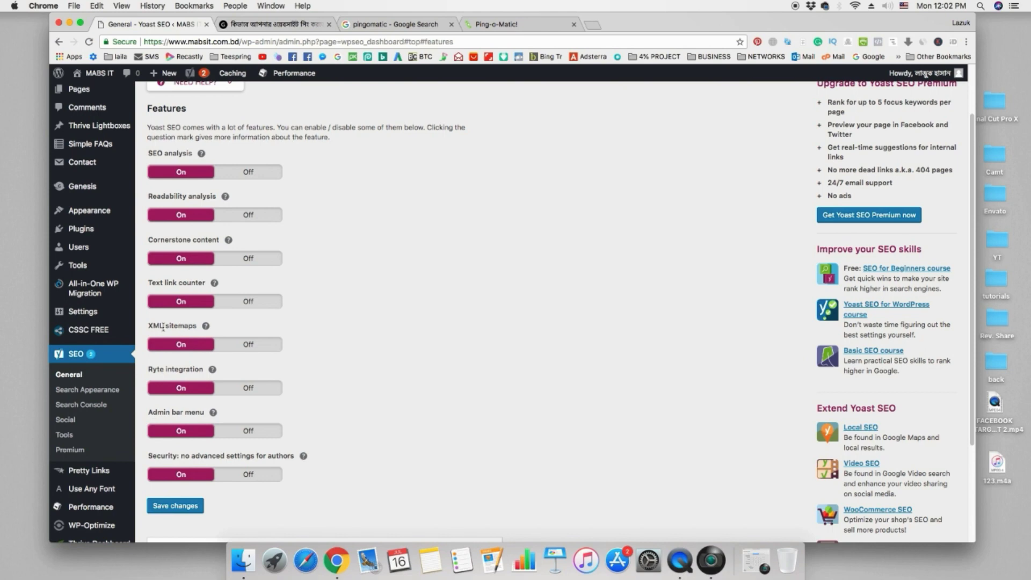
pyautogui.click(207, 327)
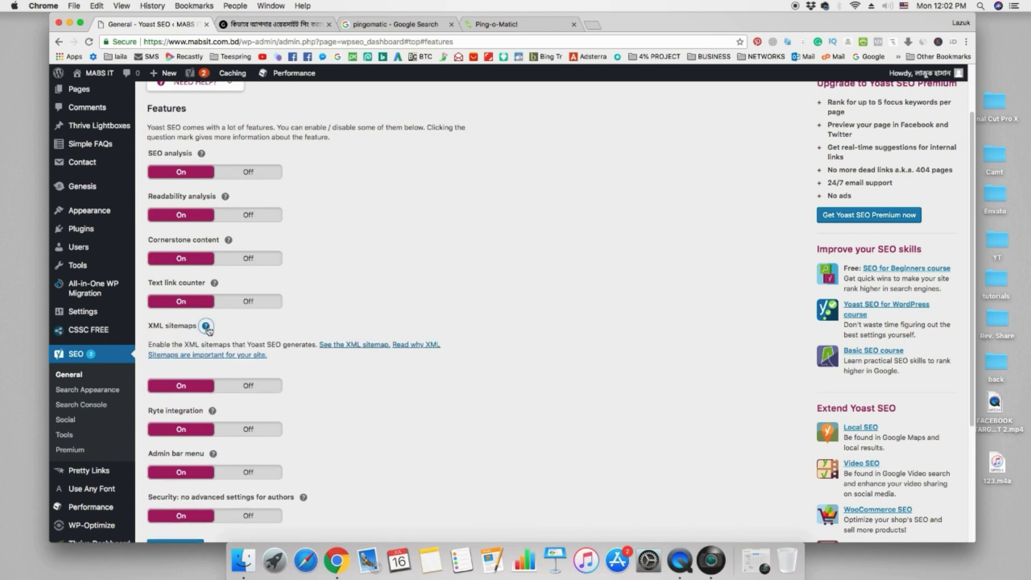
pyautogui.click(346, 346)
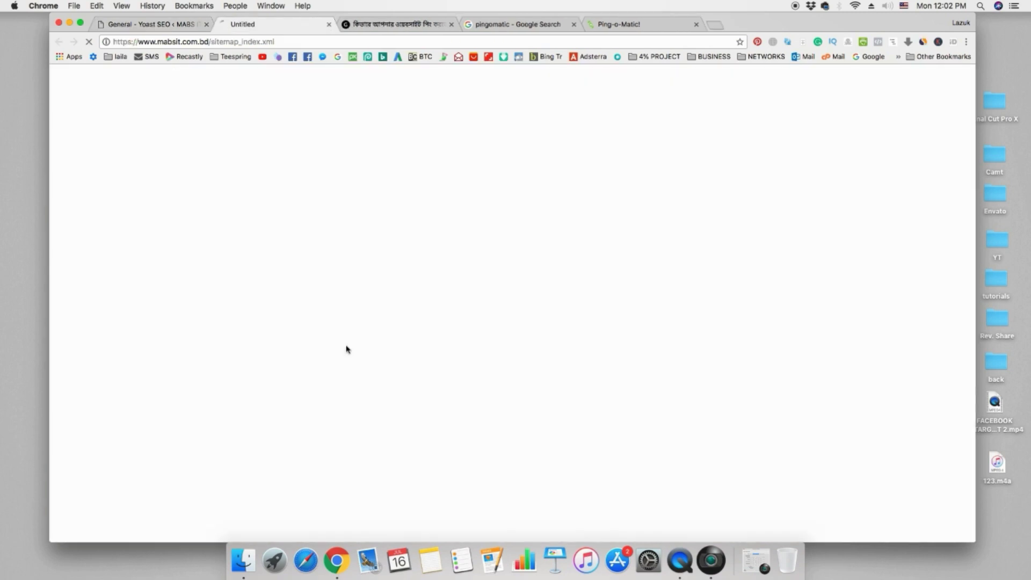
# Copy the sitemap_index.xml address and paste it into Ping-o-Matic's RSS URL field.
pyautogui.click(241, 43)
pyautogui.rightClick(289, 41)
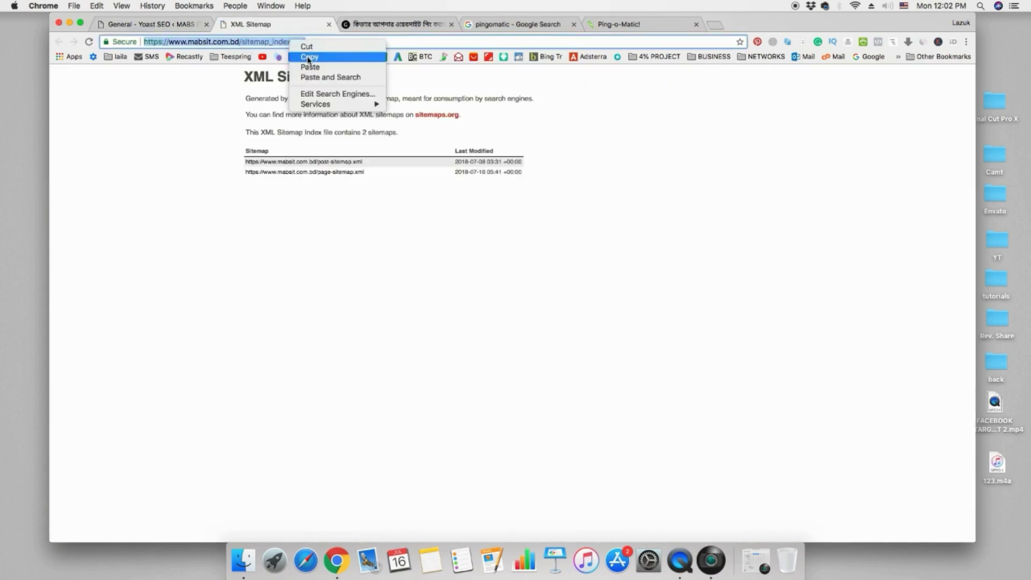
pyautogui.click(309, 57)
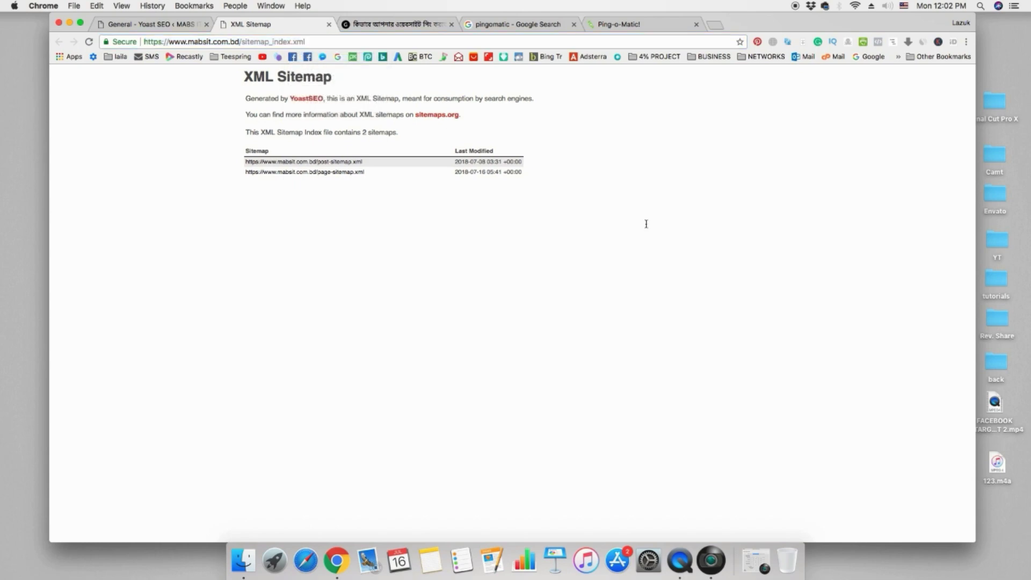
pyautogui.click(623, 25)
pyautogui.press('super+v')
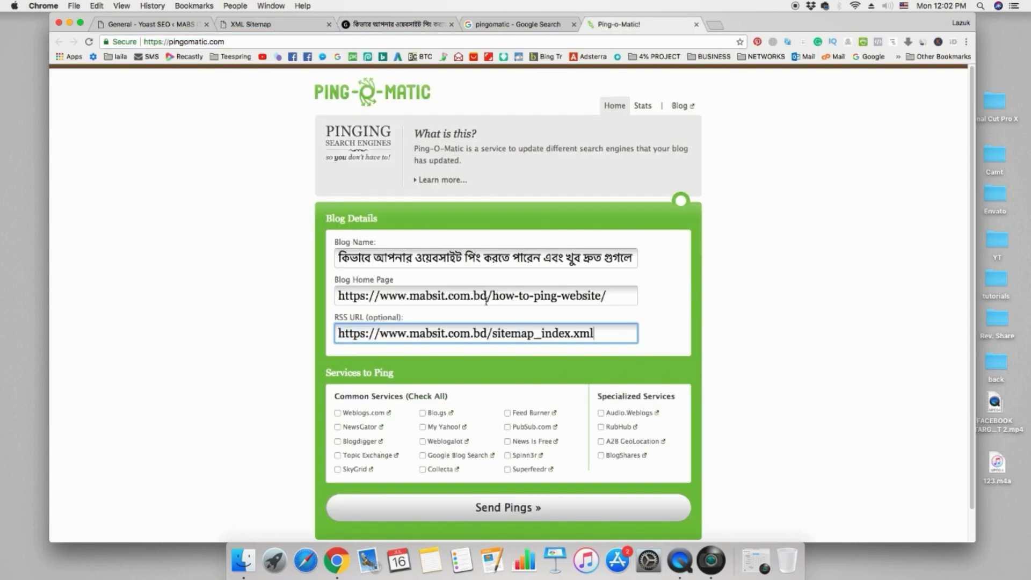
# Check all common services and send pings, getting Ping sent for all 15 services.
pyautogui.click(813, 374)
pyautogui.scroll(-2, 812, 373)
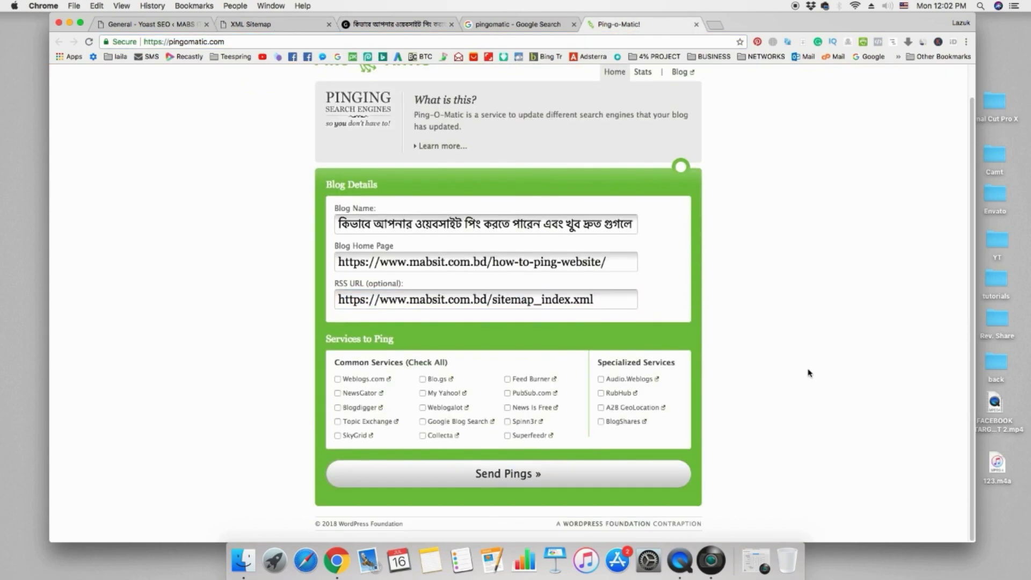
pyautogui.click(427, 364)
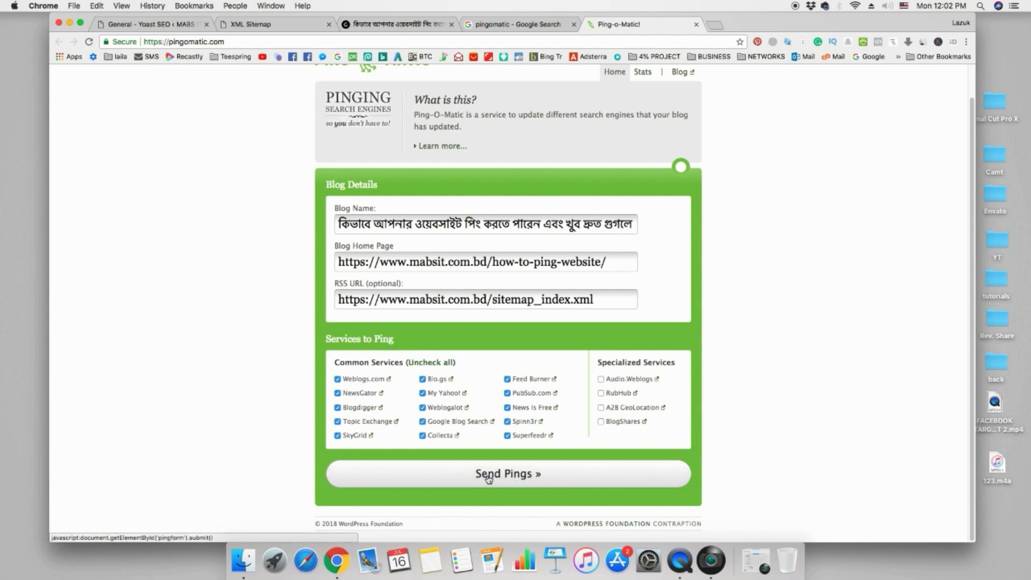
pyautogui.click(515, 482)
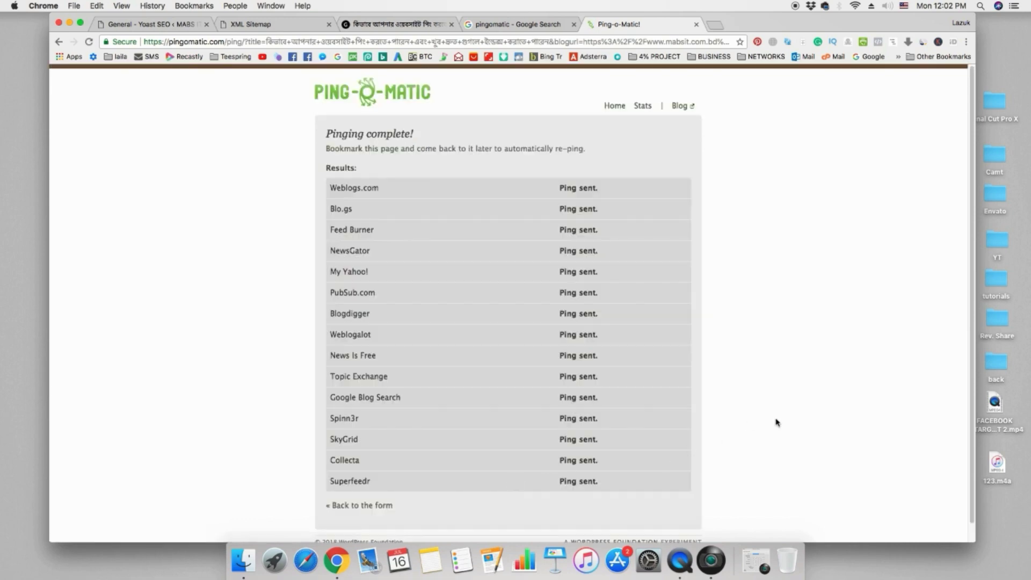
pyautogui.scroll(-1, 775, 422)
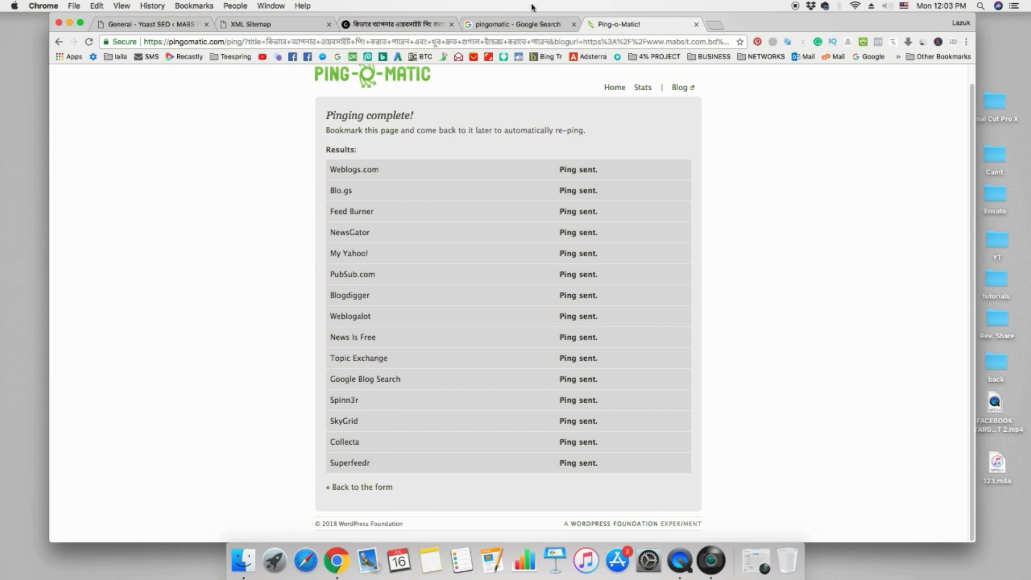
pyautogui.click(400, 25)
# Copy the how-to-ping-website post's address from the address bar.
pyautogui.click(340, 42)
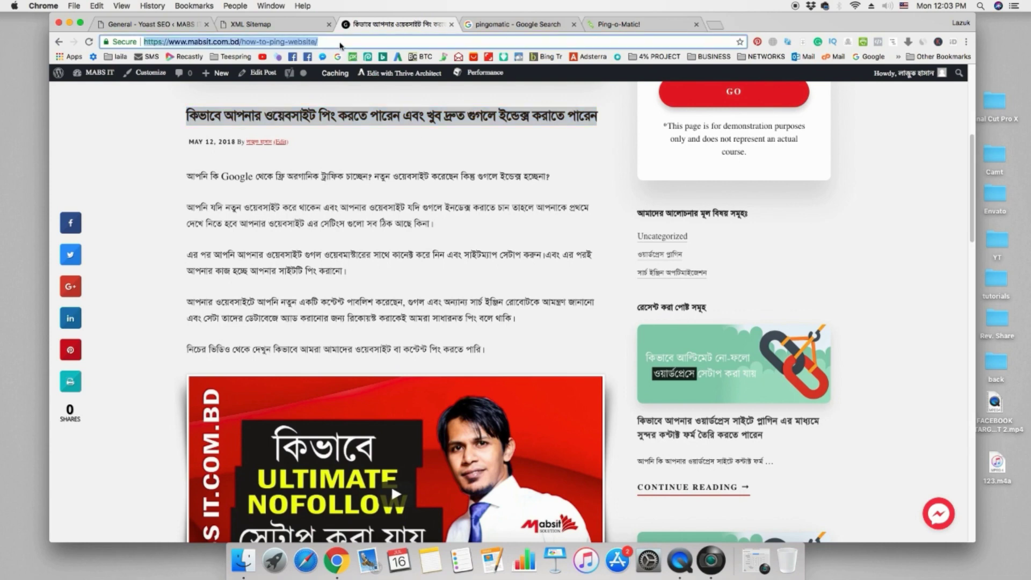
pyautogui.rightClick(340, 42)
pyautogui.click(357, 58)
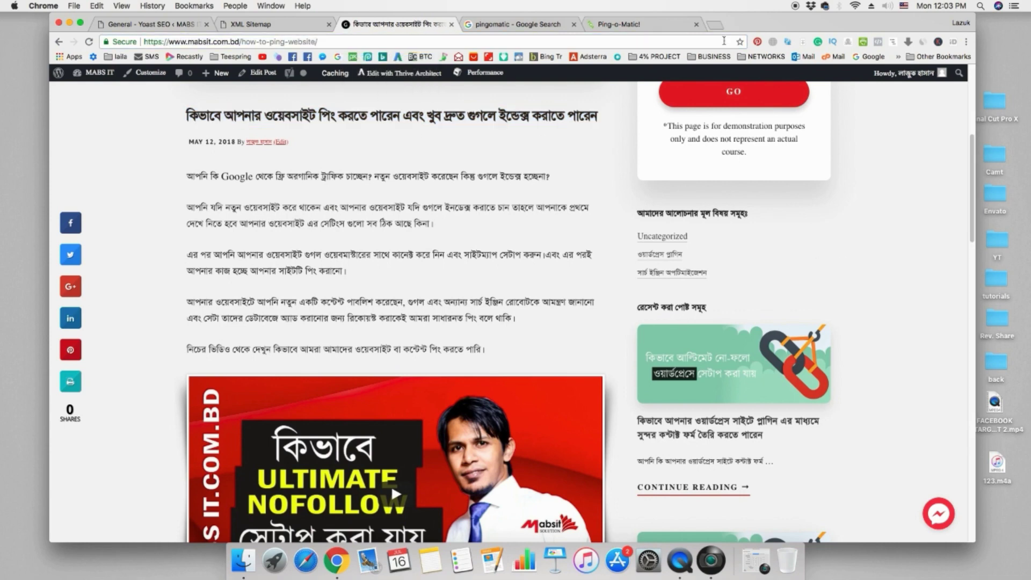
# Search Google for 'google url submit' and open the Search Console submit-URL page.
pyautogui.click(714, 25)
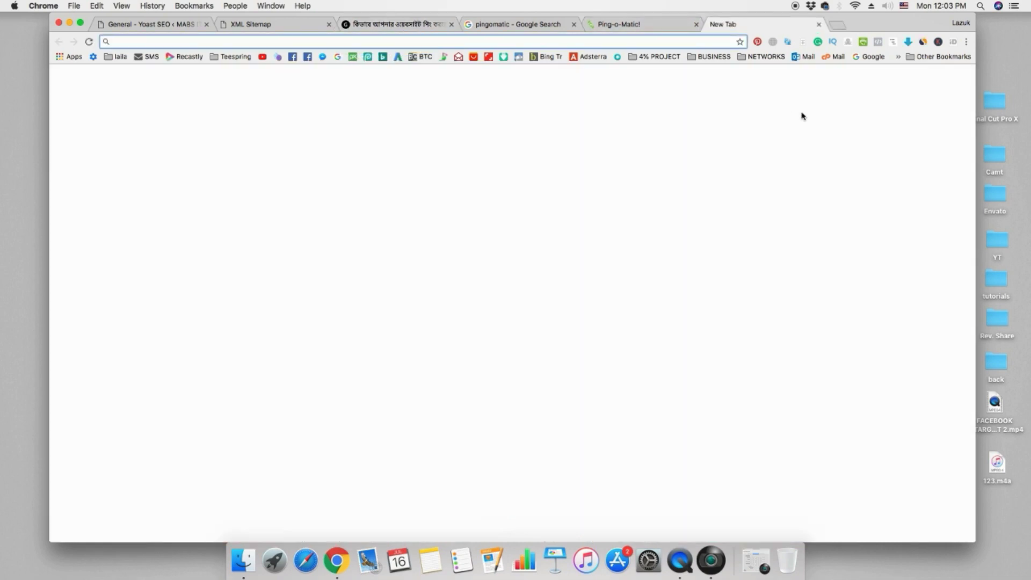
pyautogui.write('google ')
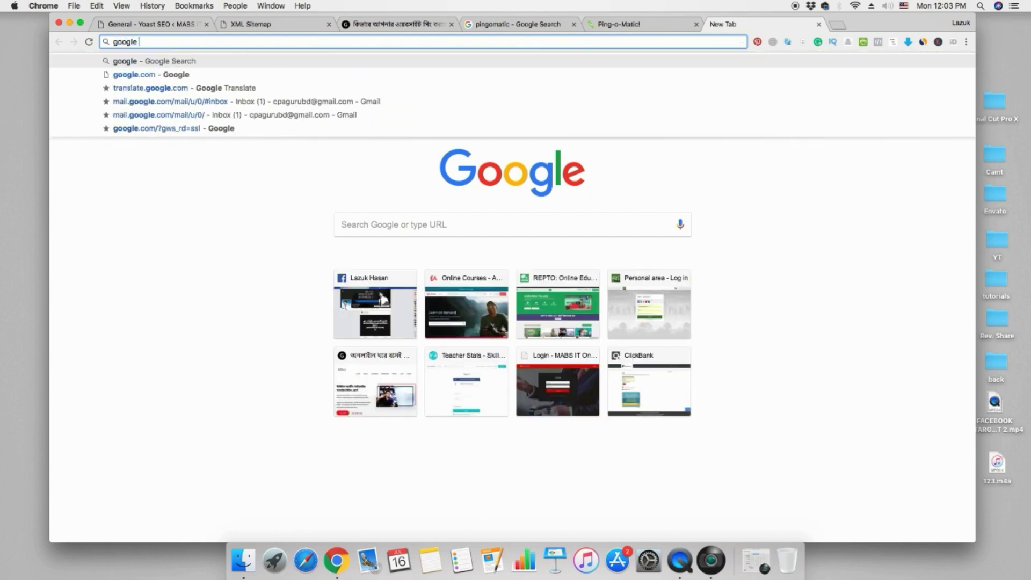
pyautogui.write('url submit')
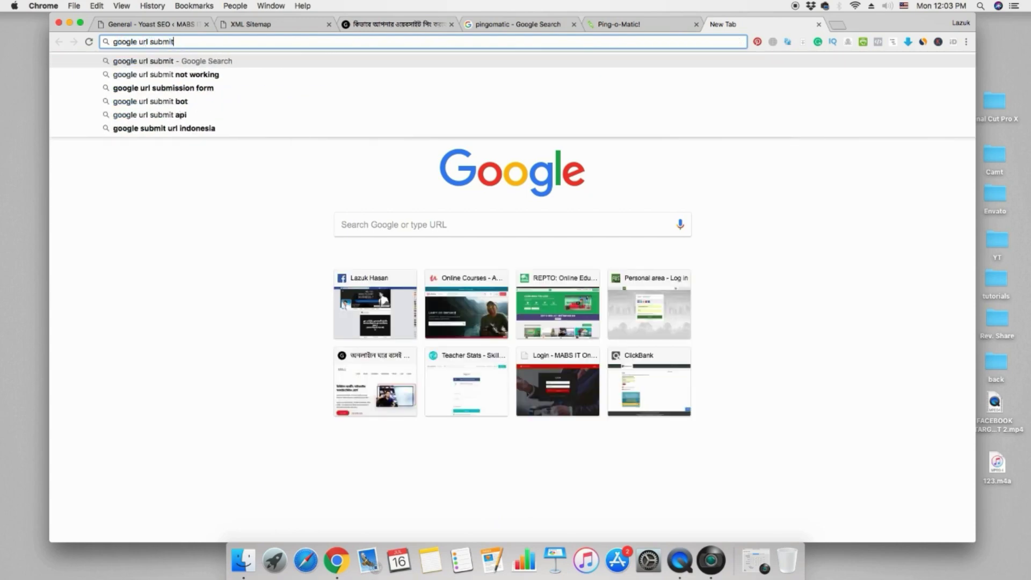
pyautogui.press('Return')
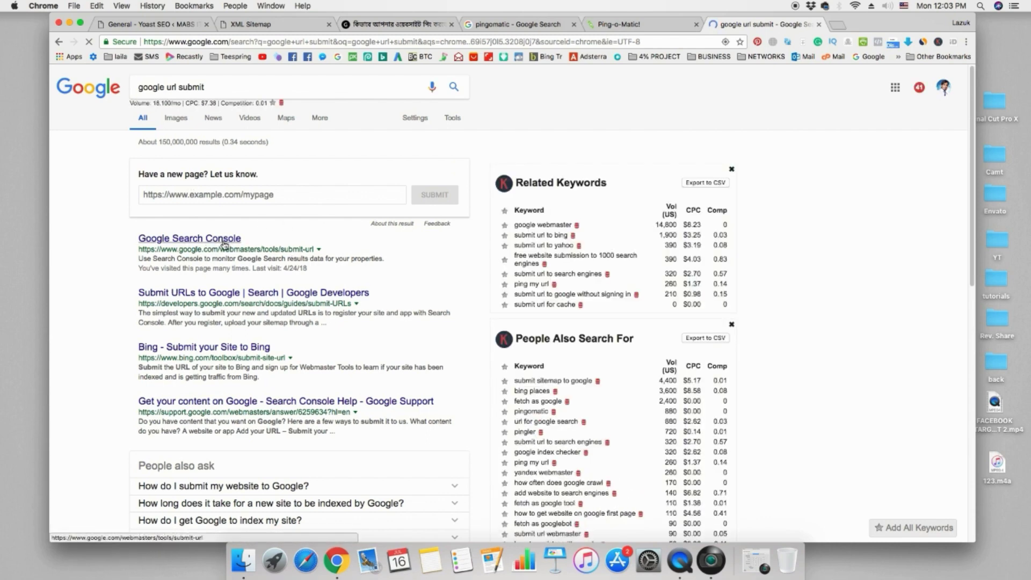
pyautogui.click(223, 242)
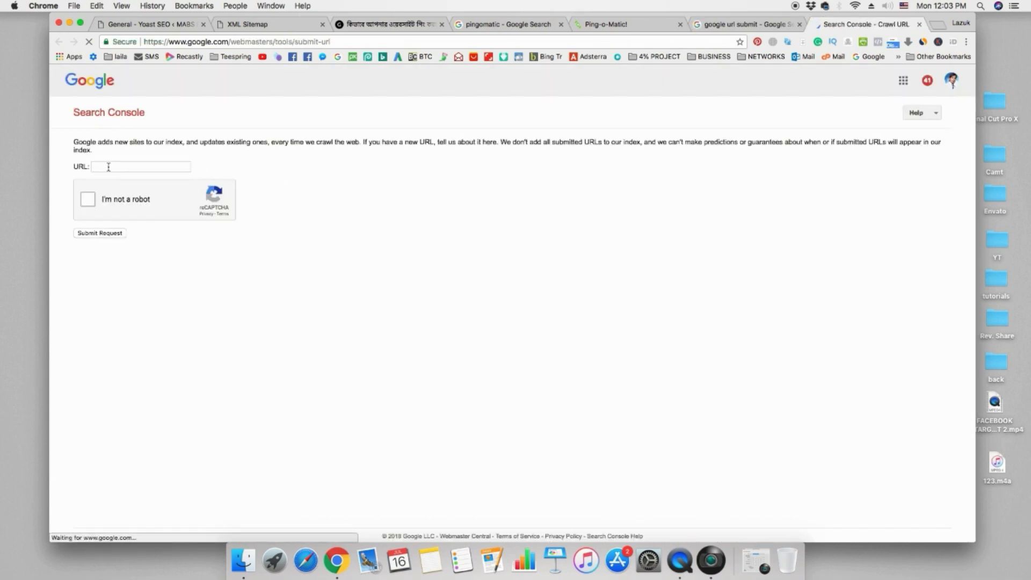
# Paste the how-to-ping-website post address into Search Console's URL field and tick I'm not a robot.
pyautogui.click(108, 168)
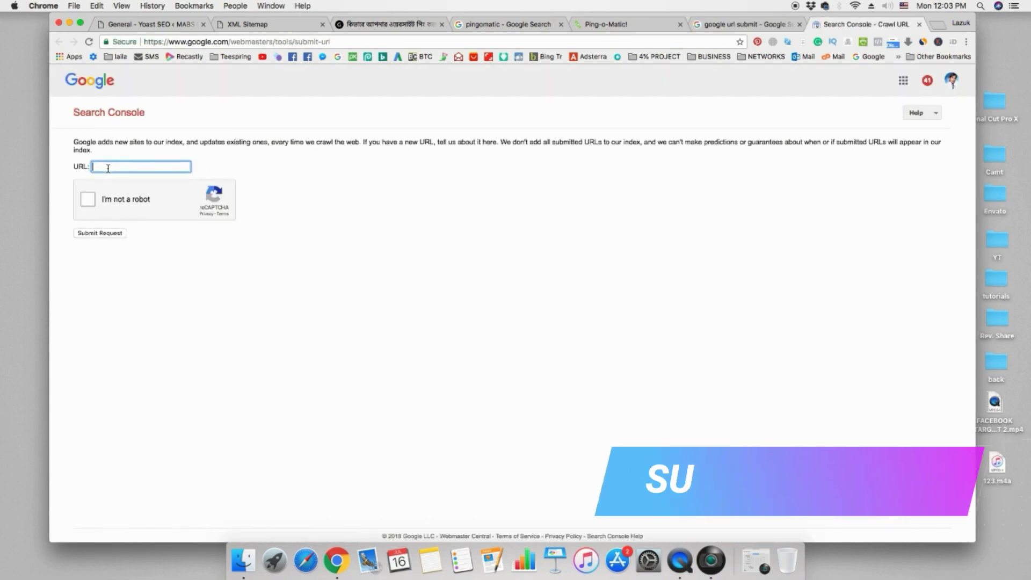
pyautogui.press('super+v')
pyautogui.click(299, 203)
pyautogui.click(88, 199)
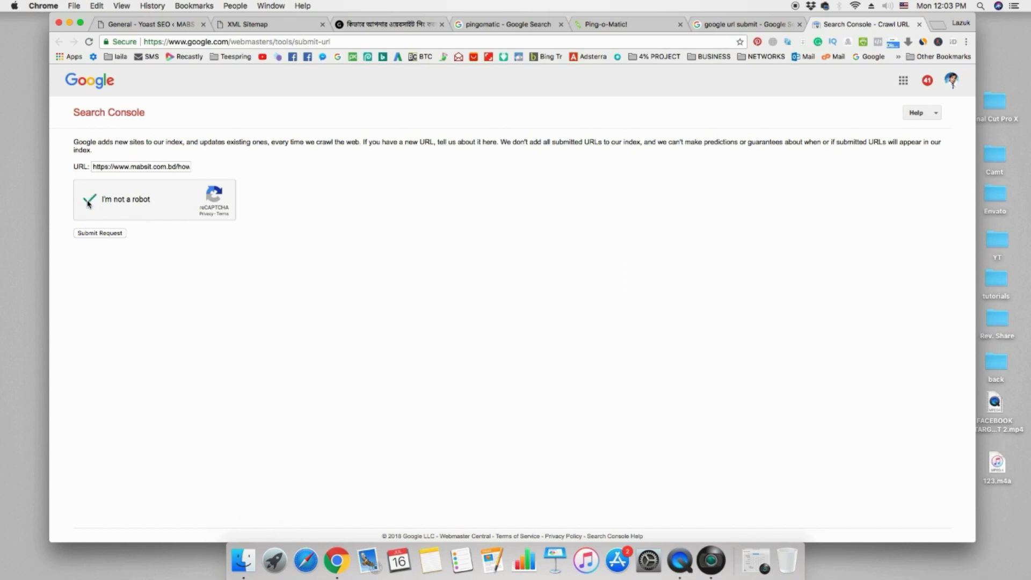